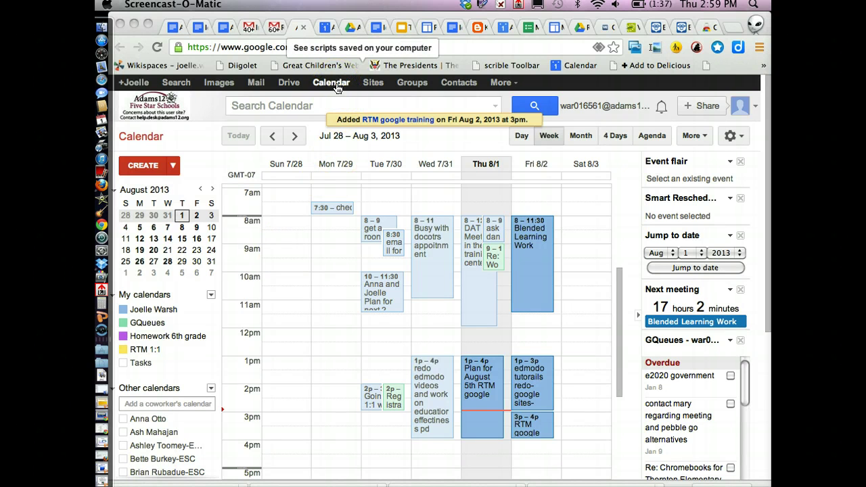
click(245, 315)
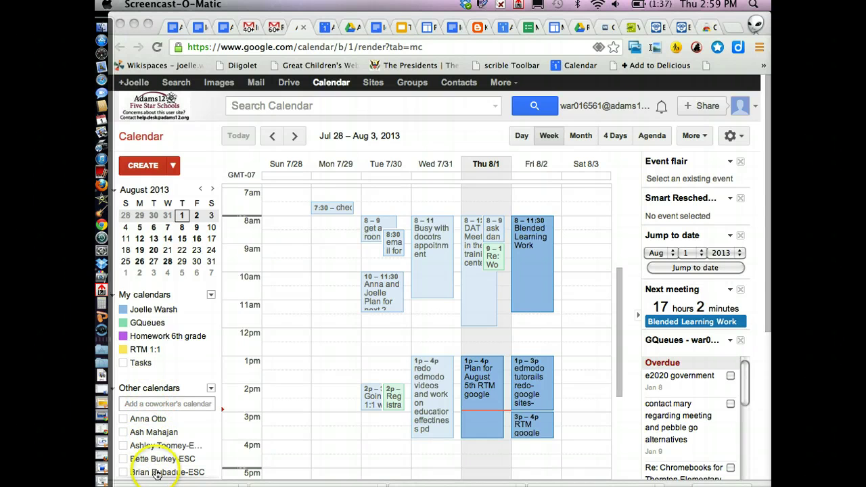
click(217, 423)
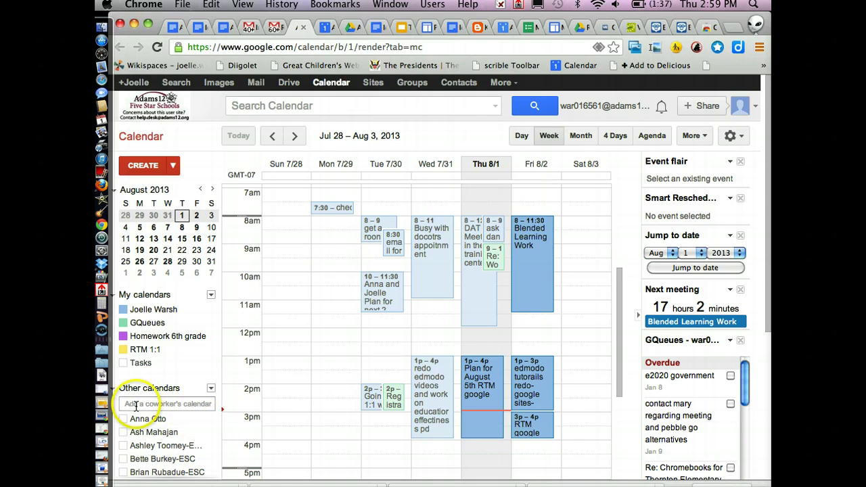
click(140, 446)
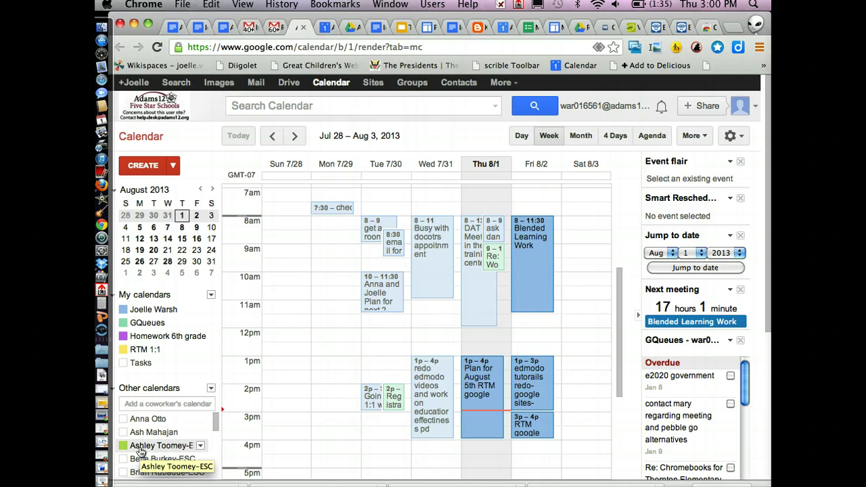
click(140, 448)
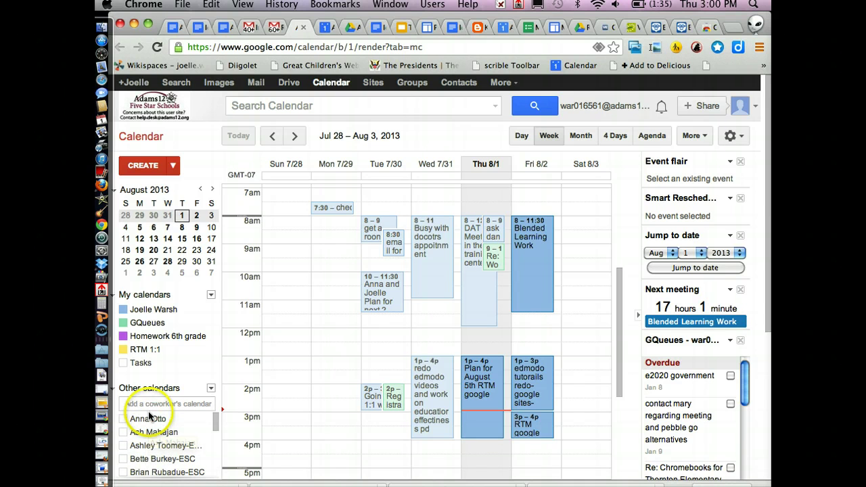
click(147, 421)
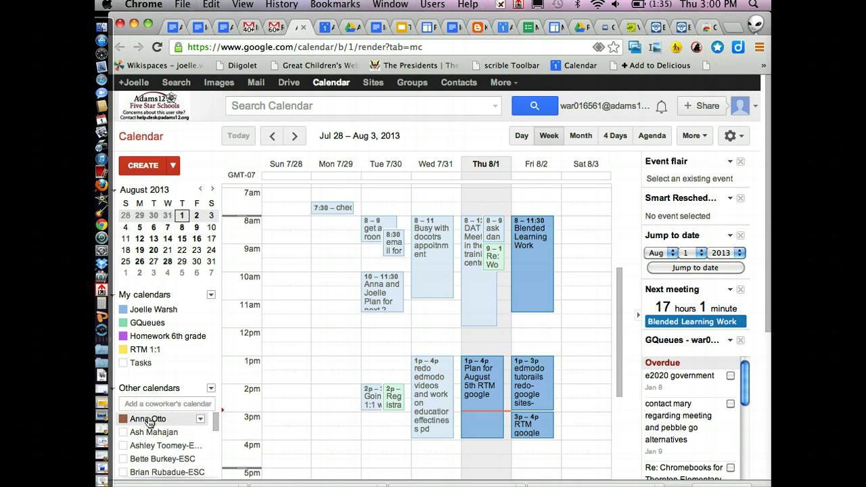
- Overlay two coworkers' calendars on the week view, finding the first by searching its owner's name, and hide both
click(144, 403)
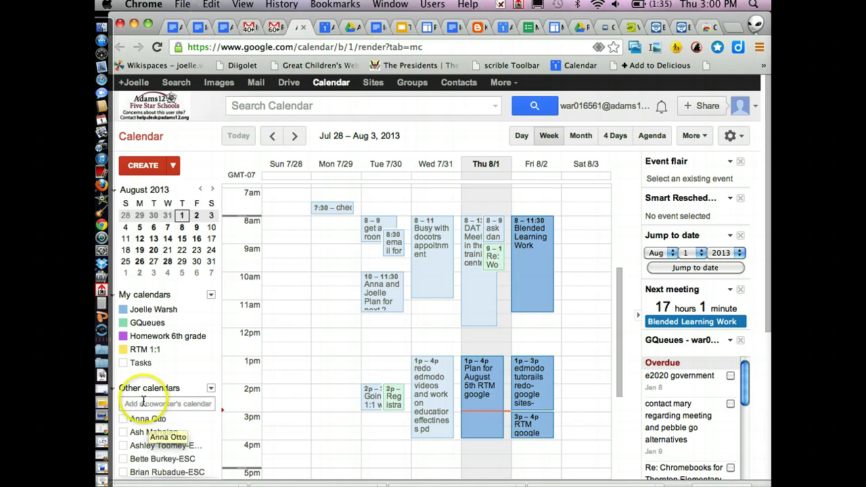
text(anna)
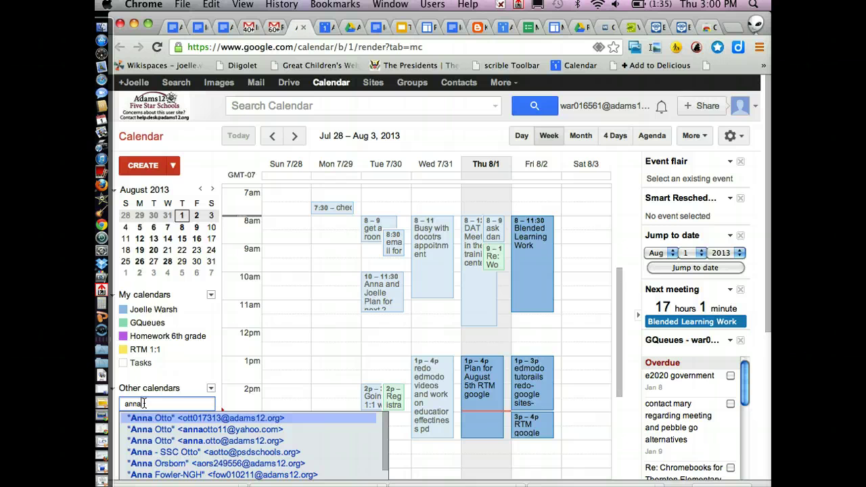
click(166, 419)
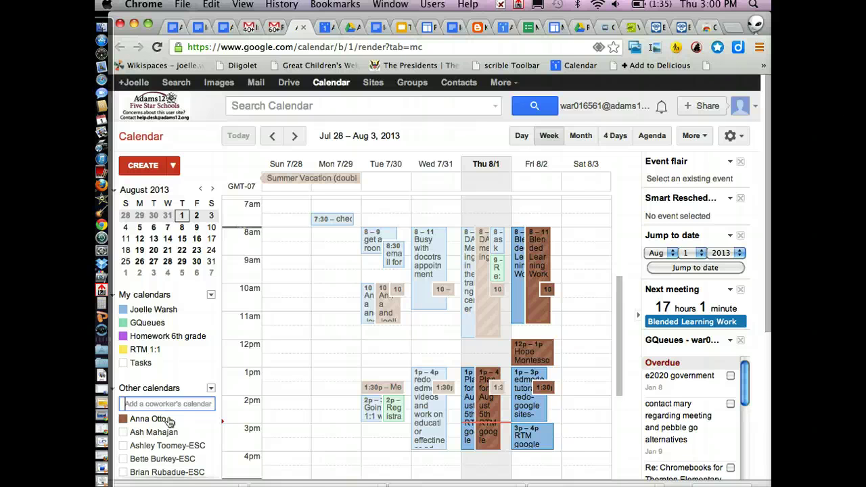
click(163, 434)
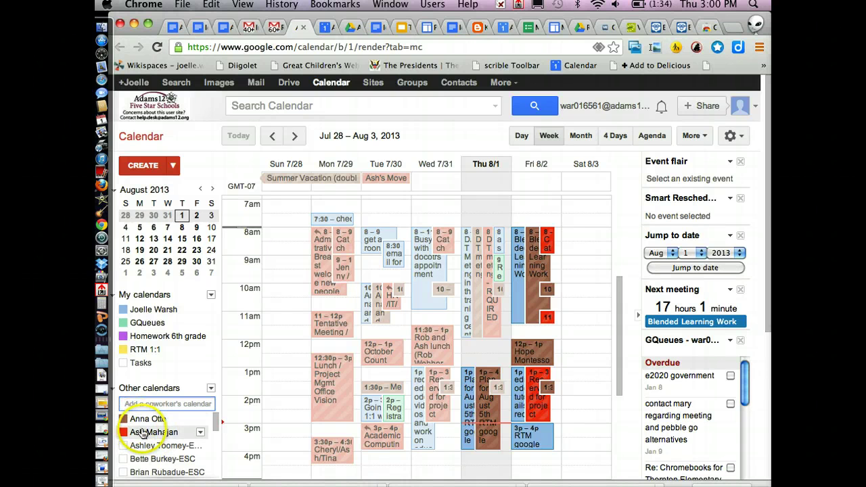
click(142, 433)
click(145, 420)
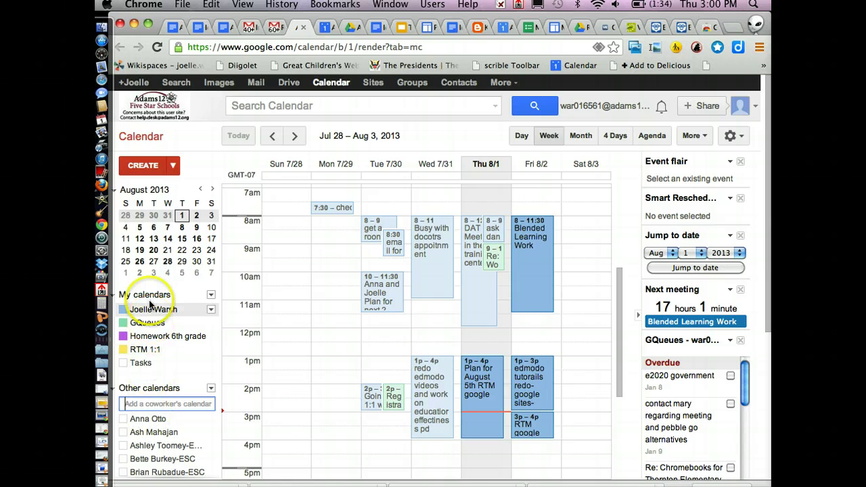
- Hide the RTM 1:1, Homework 6th grade and GQueues calendars from the week view
click(144, 350)
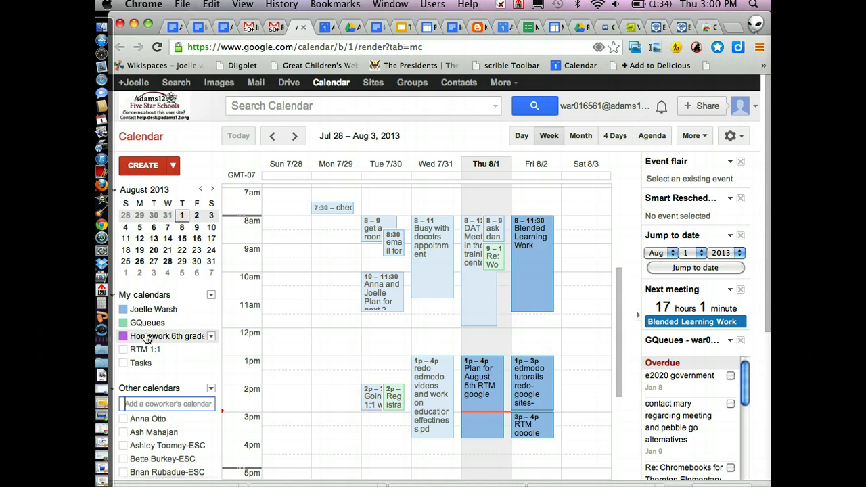
click(144, 337)
click(146, 325)
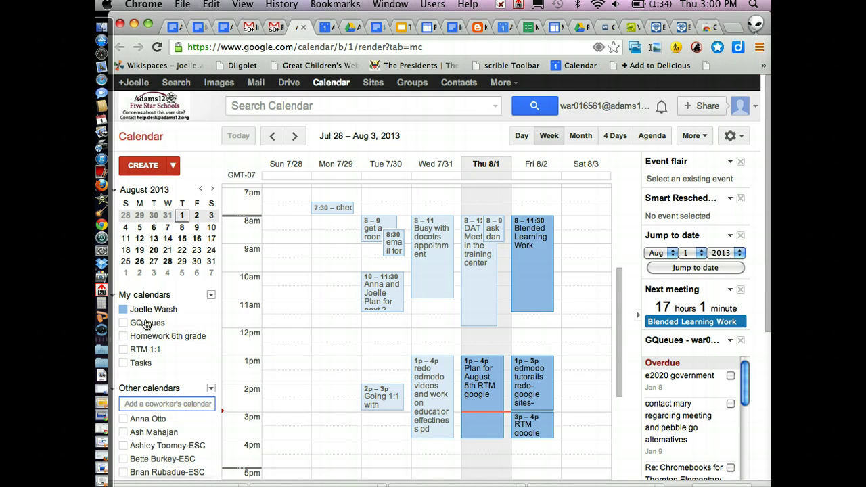
- Show the RTM 1:1, GQueues and Homework 6th grade calendars in the week view again
click(145, 337)
click(145, 350)
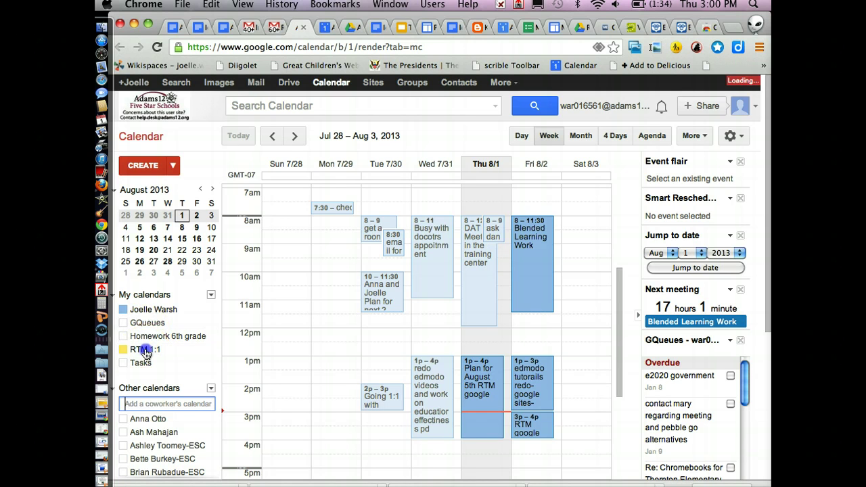
click(146, 337)
click(147, 323)
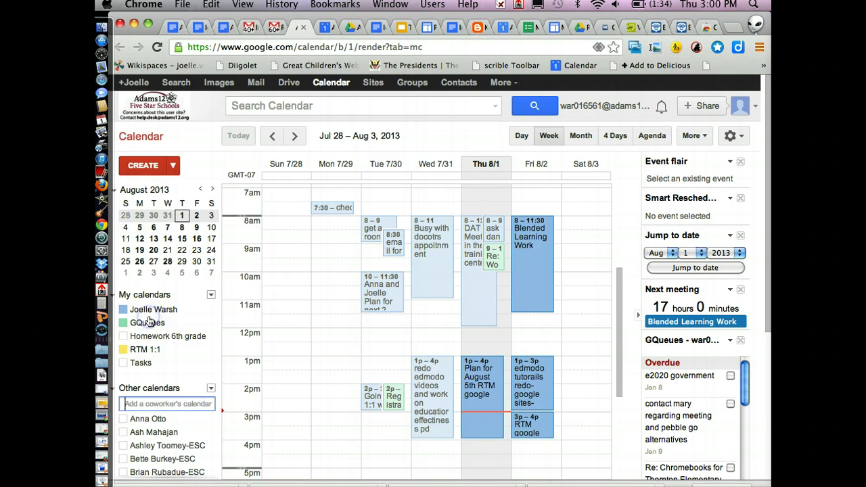
click(150, 337)
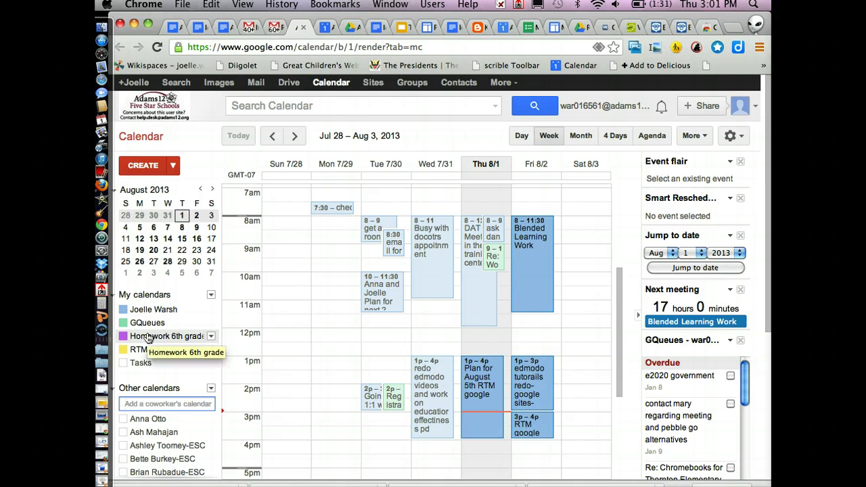
- Start a new calendar under My calendars and name it Homework
click(156, 433)
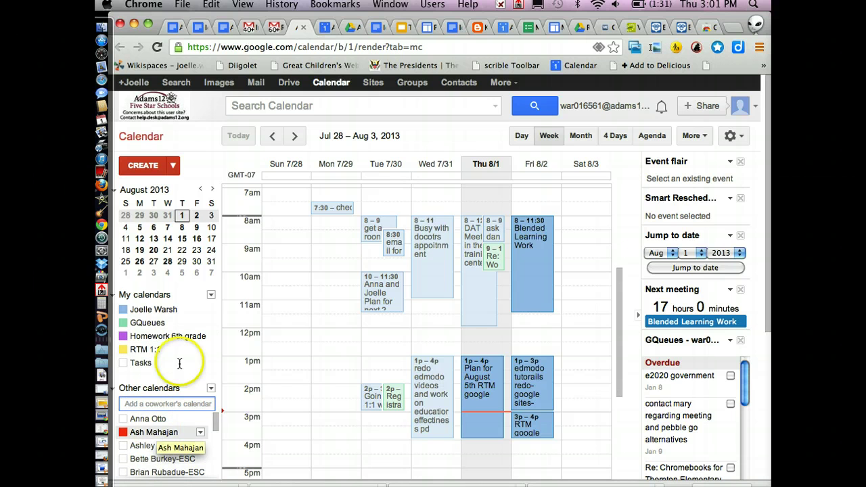
click(211, 292)
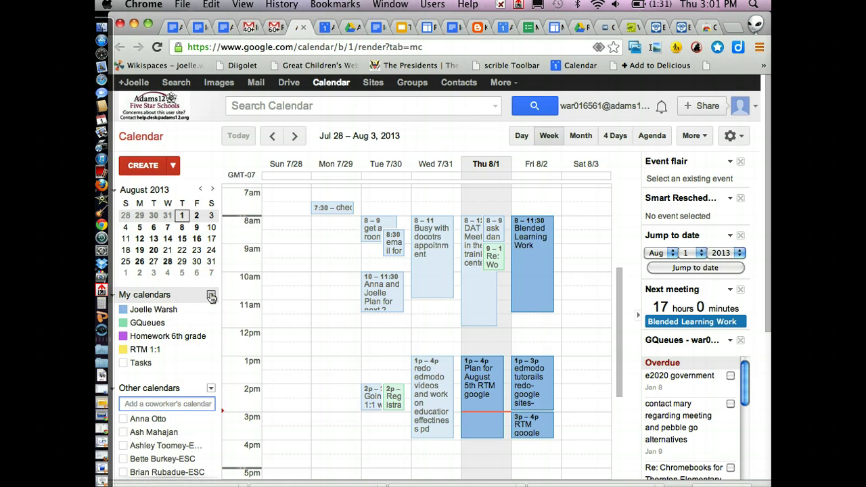
click(212, 295)
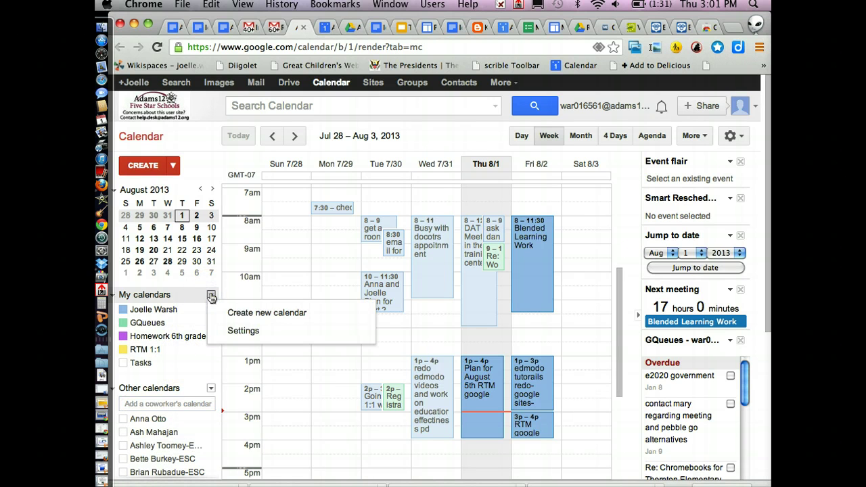
click(252, 314)
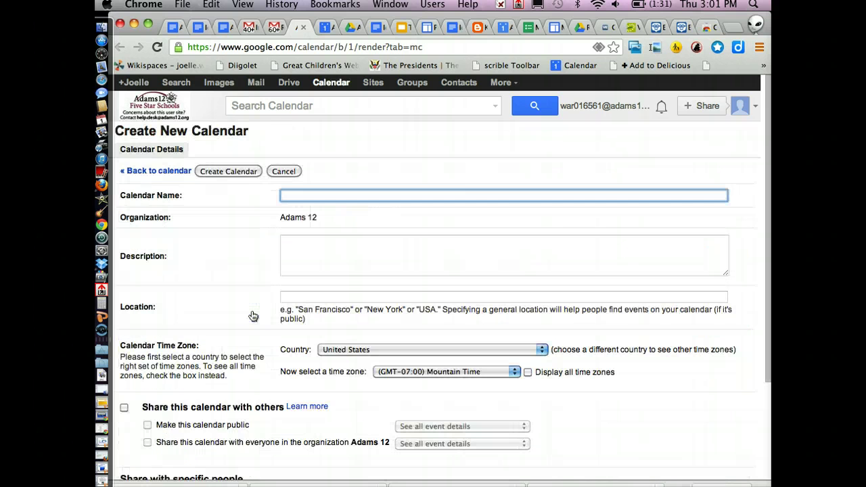
click(309, 195)
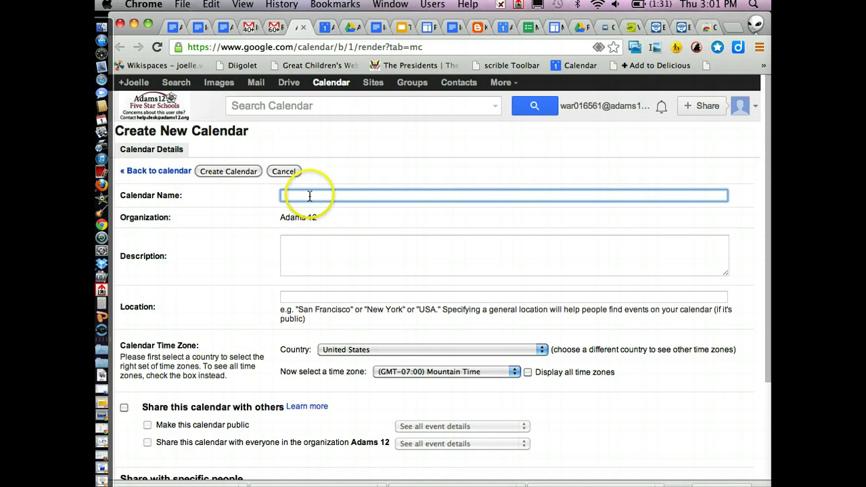
text(Homeowrk)
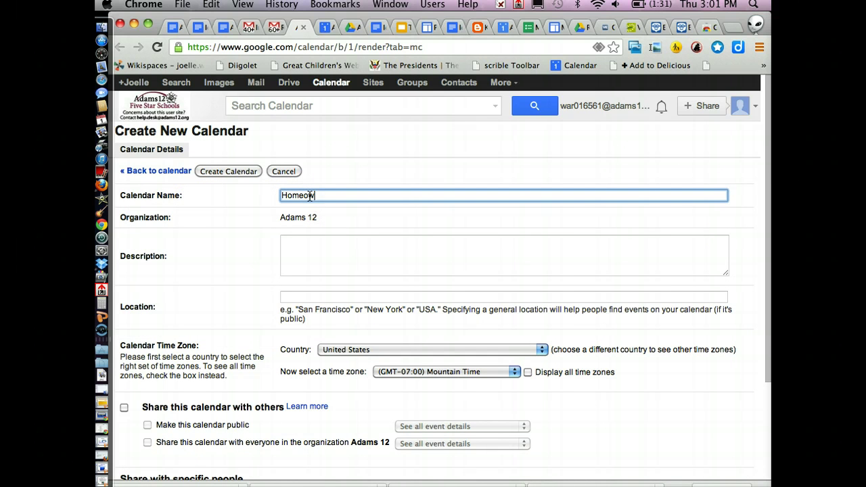
key(BackSpace)
key(BackSpace)
key(BackSpace)
key(BackSpace)
text(work)
- Enable sharing of the new calendar with everyone in the organization Adams 12, and turn that sharing off again
drag(768, 134, 765, 251)
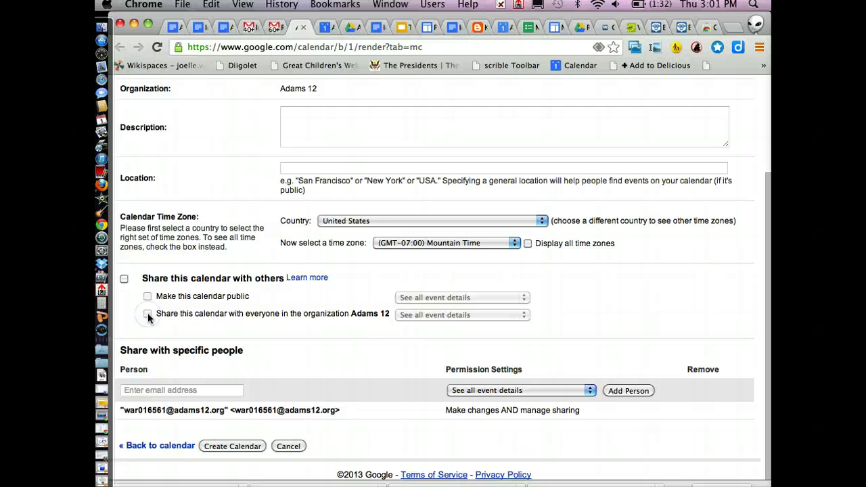
click(124, 278)
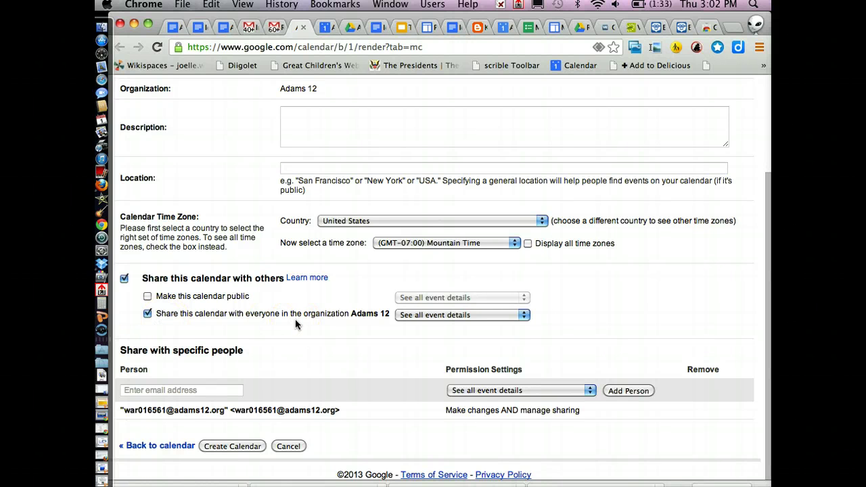
click(124, 278)
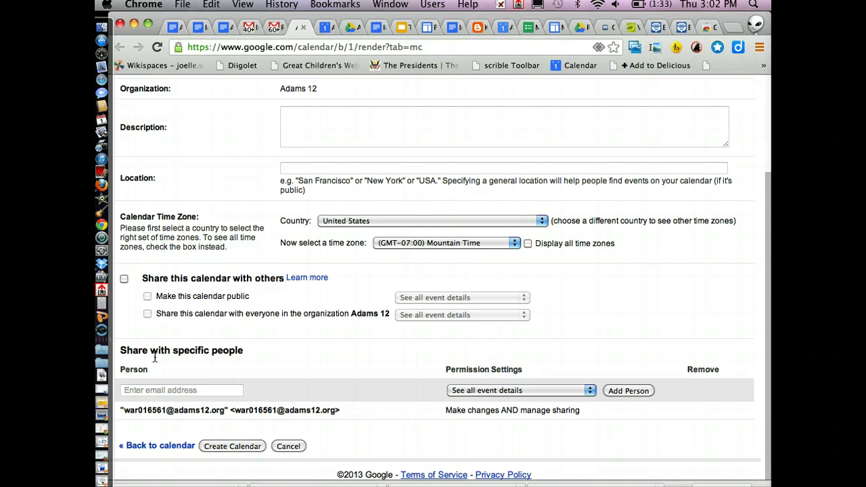
- Share the new calendar with a specific coworker by looking up and adding the coworker's e-mail address
click(139, 391)
text(ad)
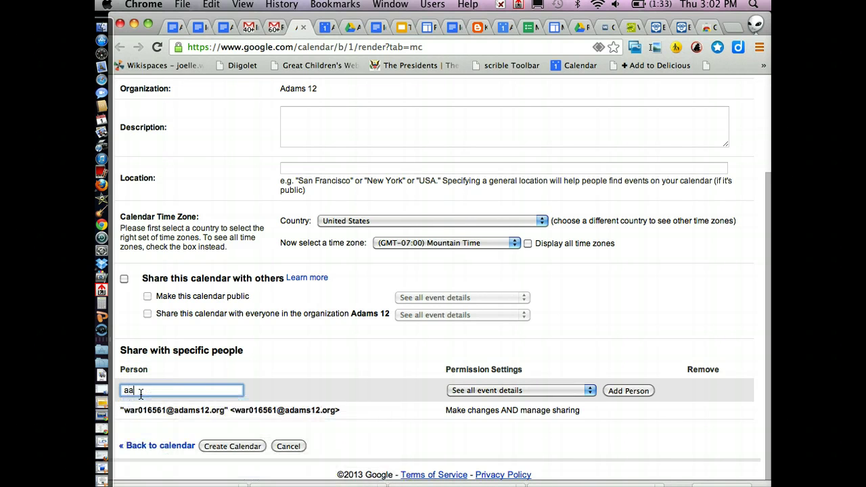
key(BackSpace)
text(nn)
click(194, 402)
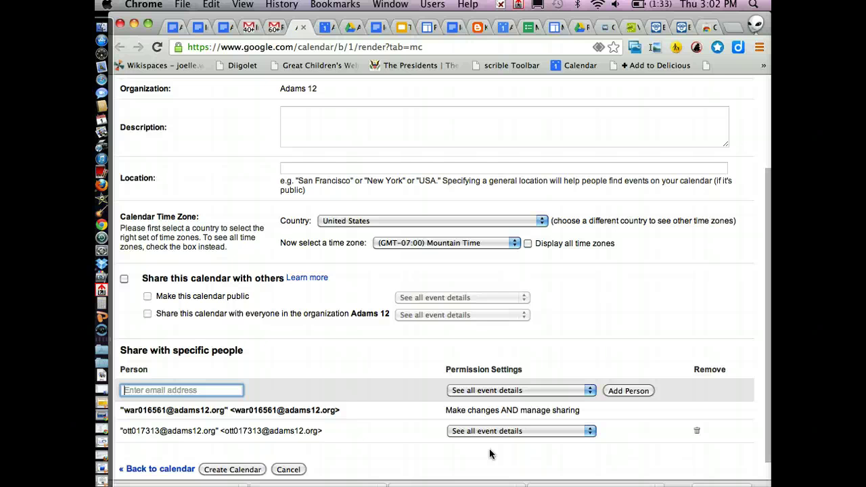
- Review the coworker's permission options, keep See all event details, and create the calendar
click(543, 439)
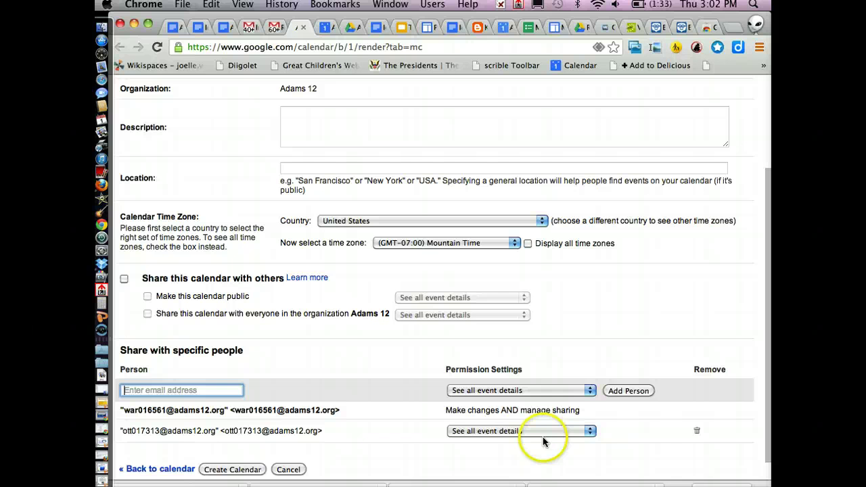
click(589, 433)
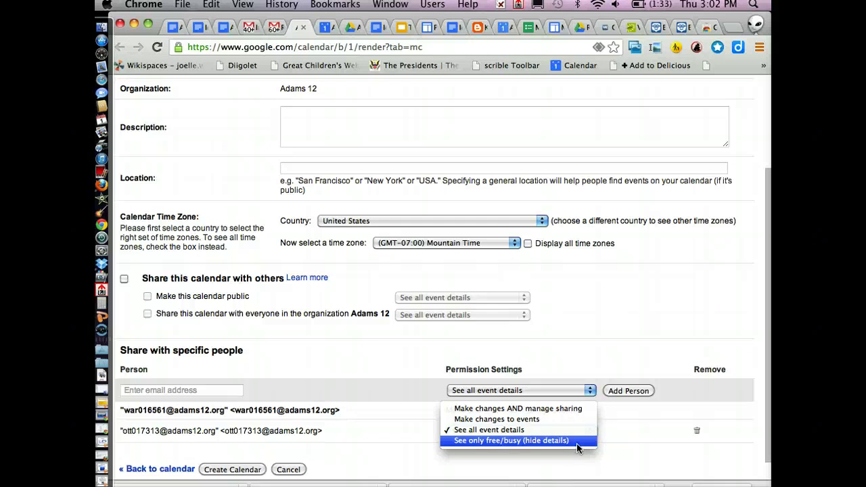
drag(577, 446, 572, 421)
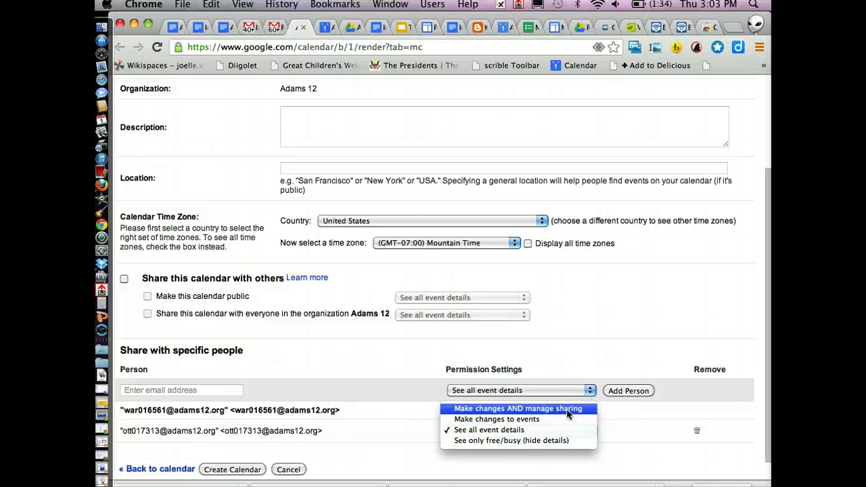
click(559, 431)
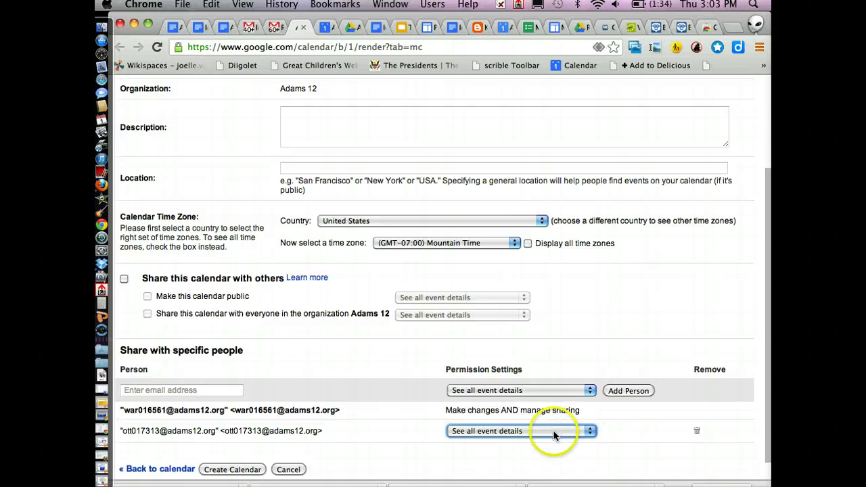
click(228, 471)
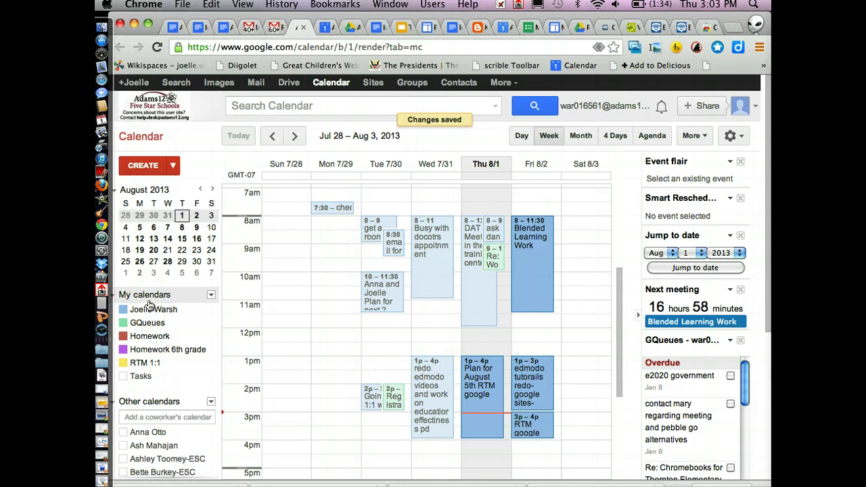
- Create an event on the Homework calendar and title it Read Moby Dick
click(719, 467)
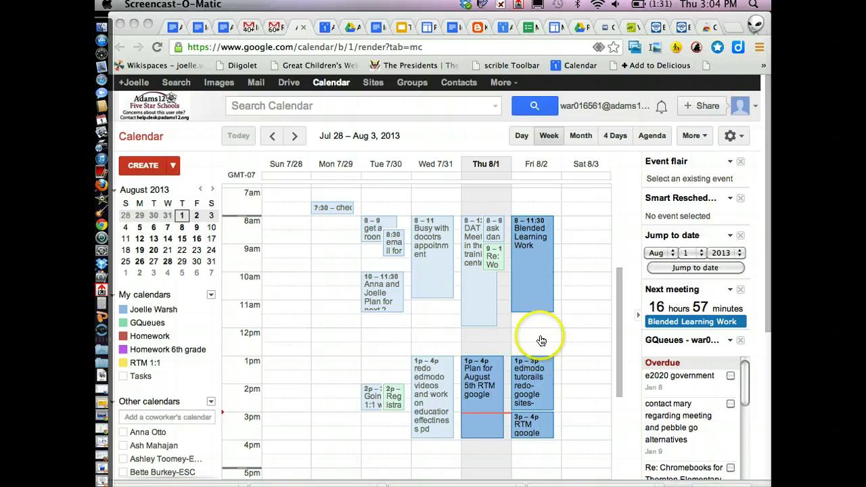
click(183, 337)
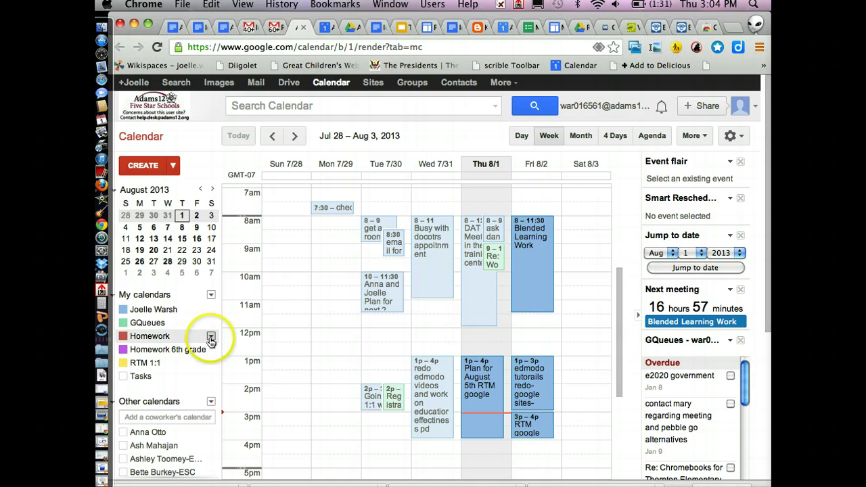
click(211, 337)
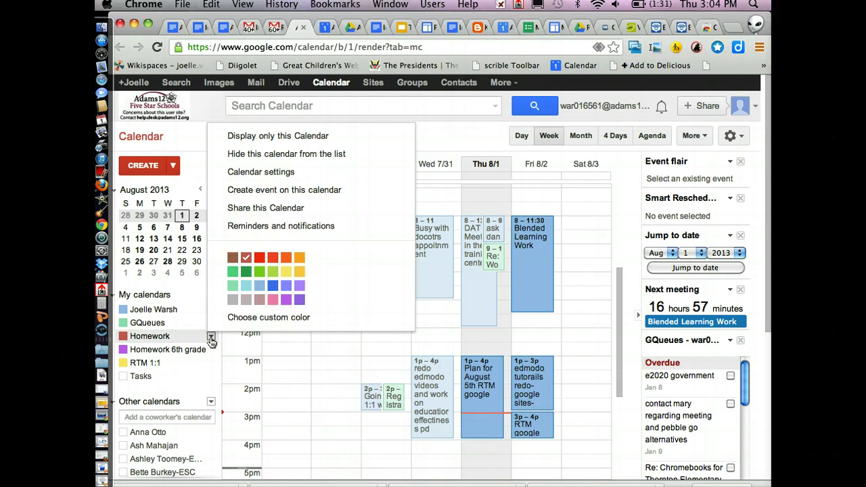
click(266, 191)
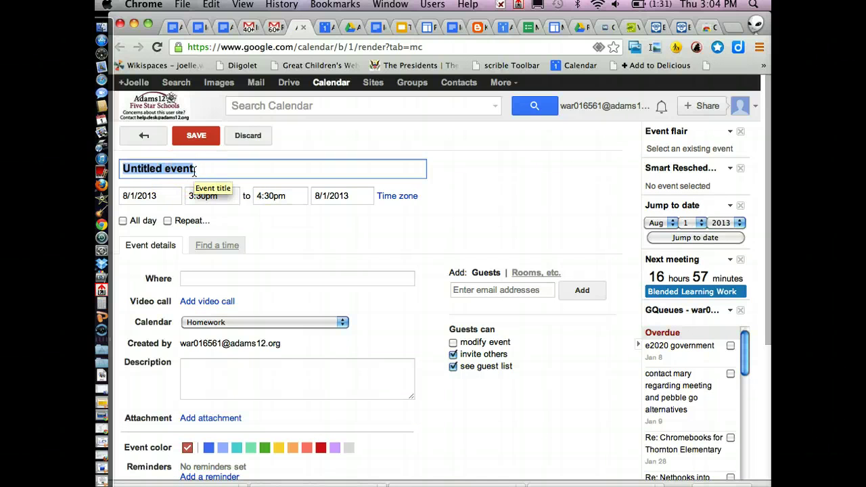
text(Read)
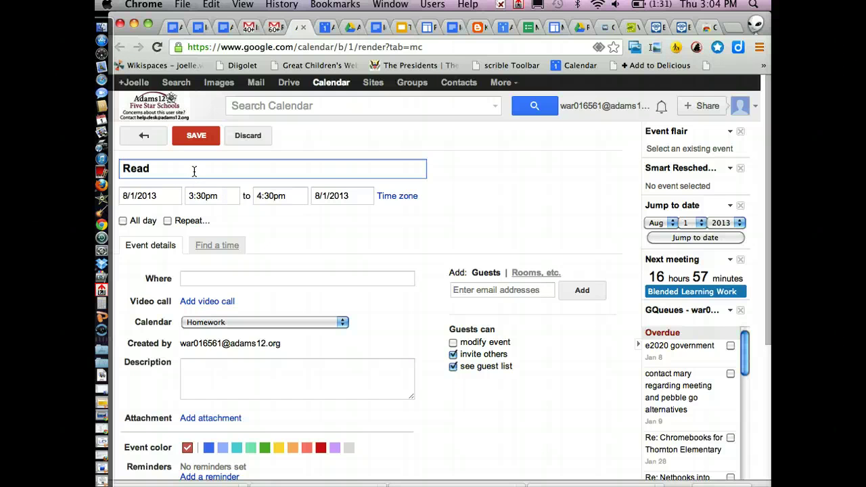
text( Moby Dick)
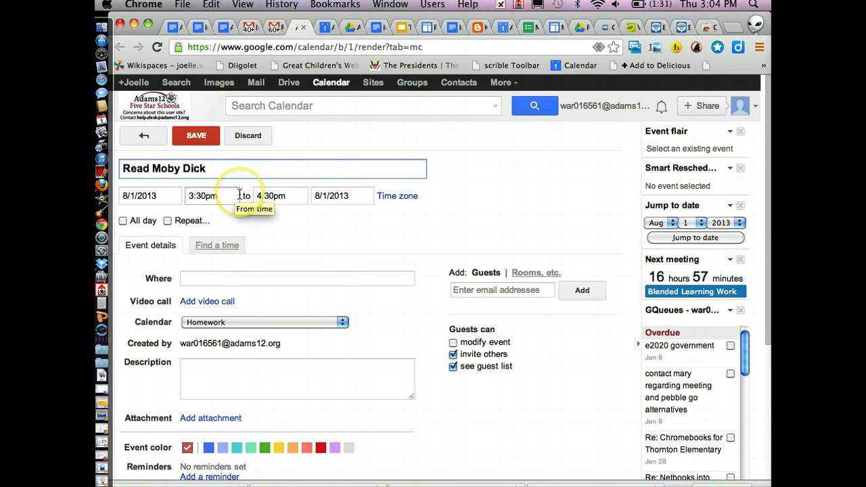
- Turn the all-day option on and off again, keep Homework as the event's calendar, and color the event green
click(122, 221)
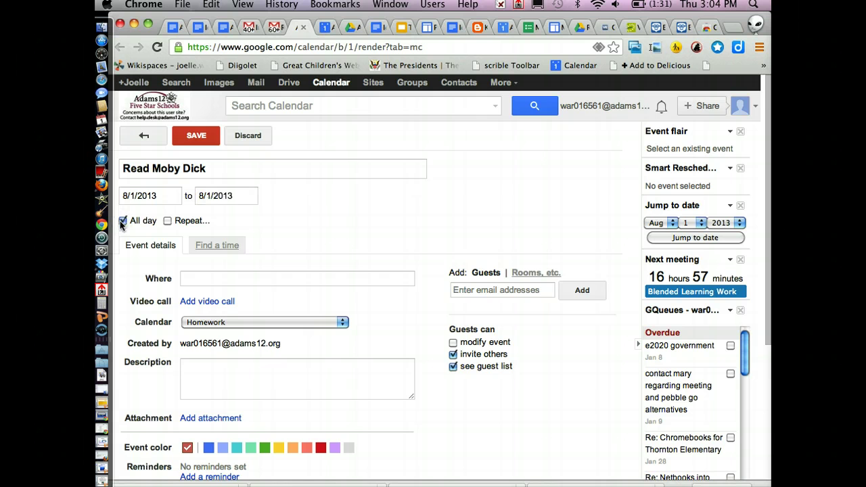
click(122, 220)
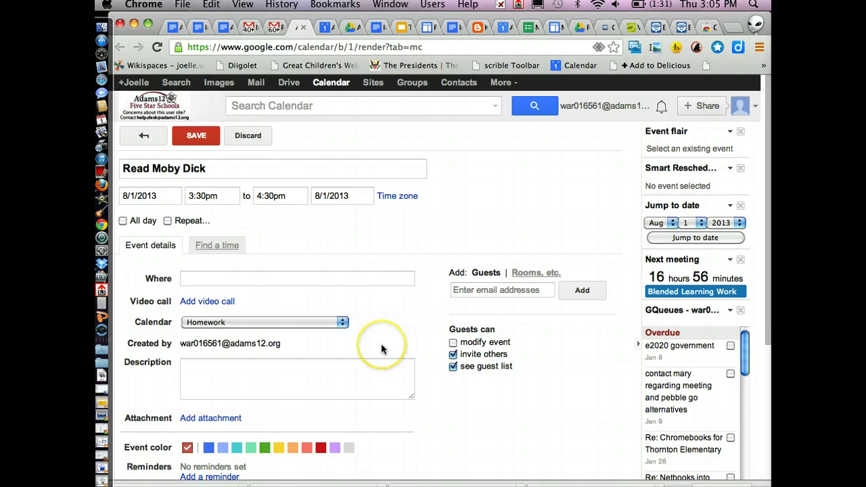
click(342, 322)
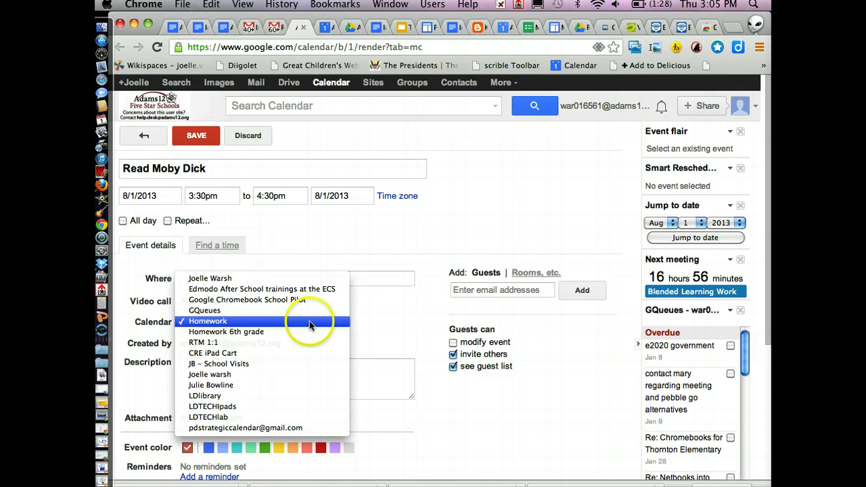
click(309, 320)
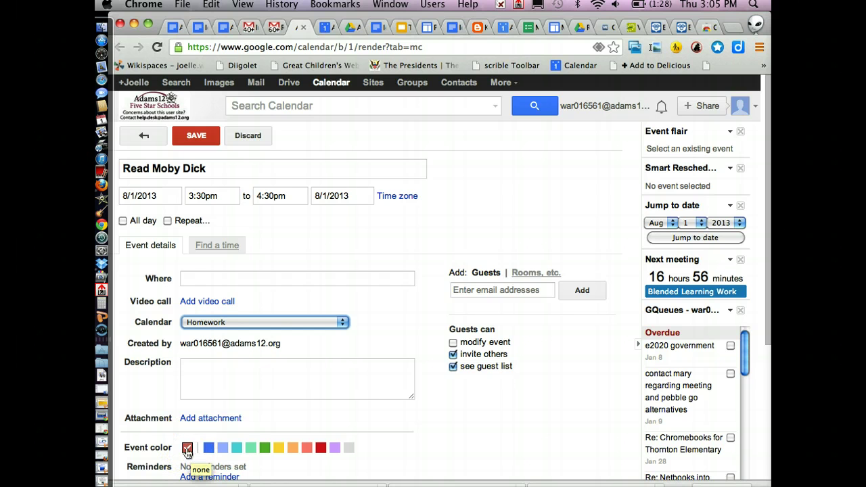
click(265, 448)
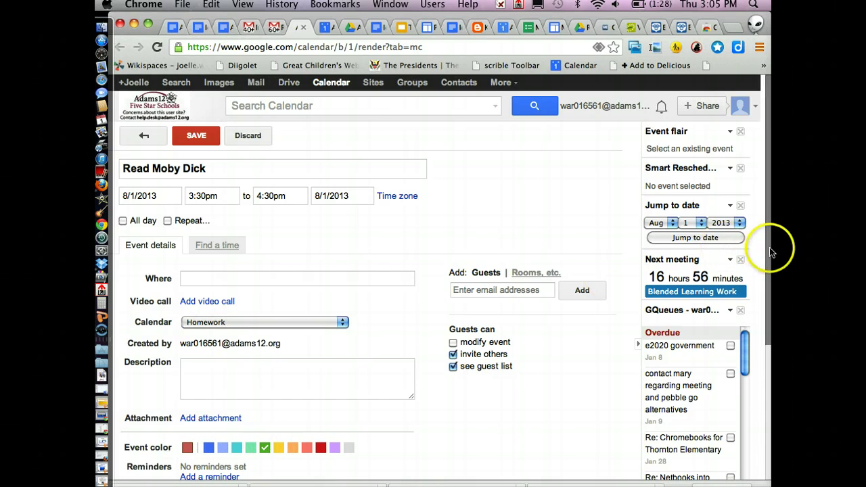
- Add a pop-up reminder to the event, review its type and time-unit options, and remove the reminder
drag(769, 247, 760, 327)
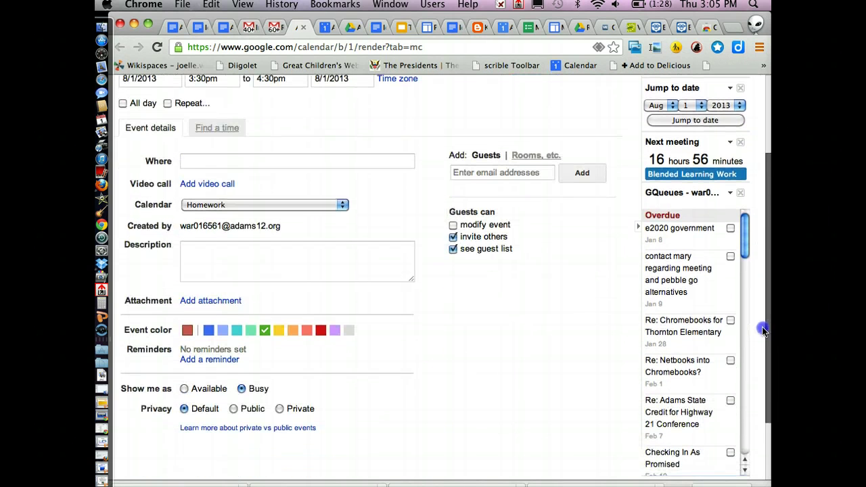
click(202, 361)
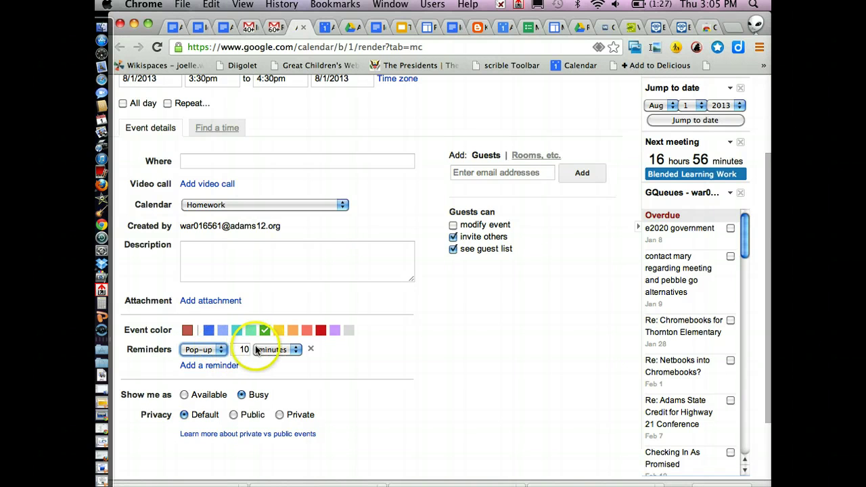
click(217, 349)
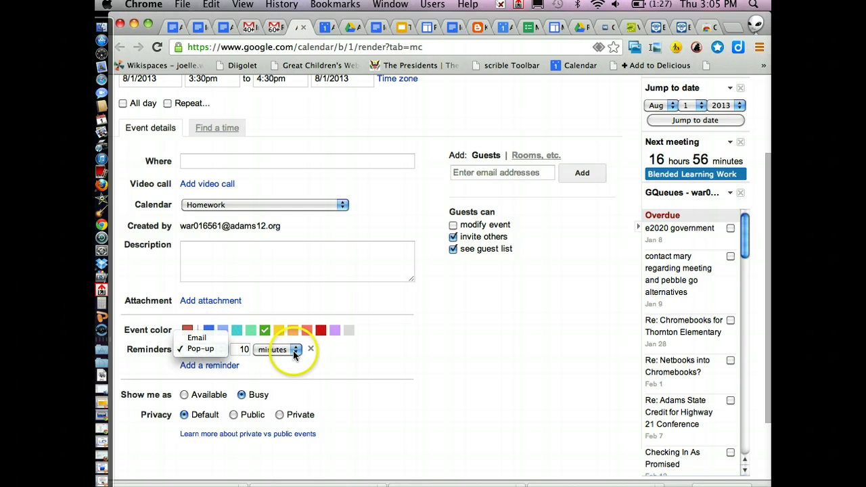
click(291, 351)
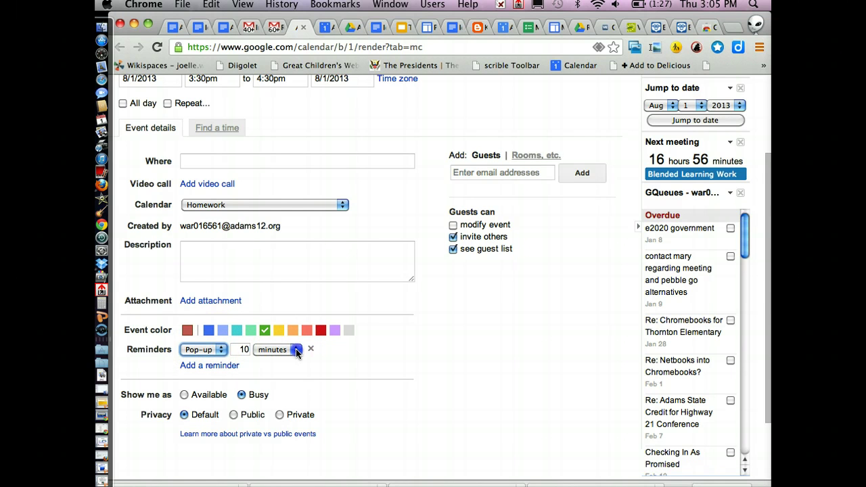
click(296, 351)
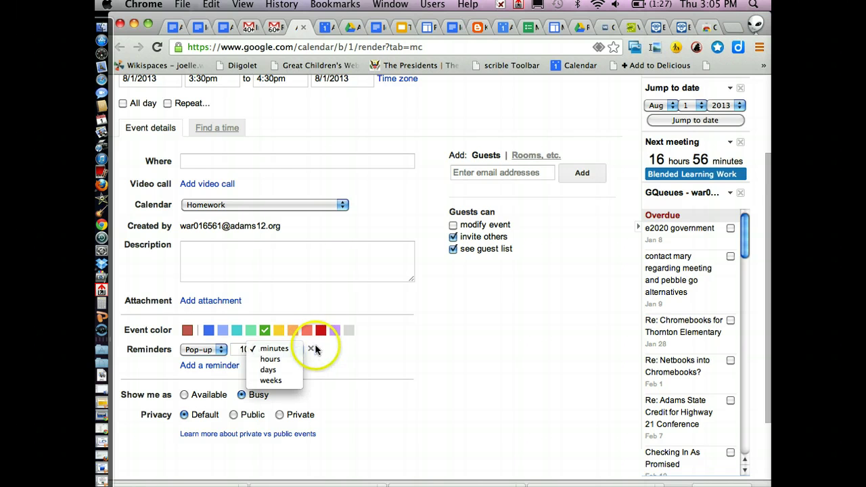
click(310, 351)
click(311, 350)
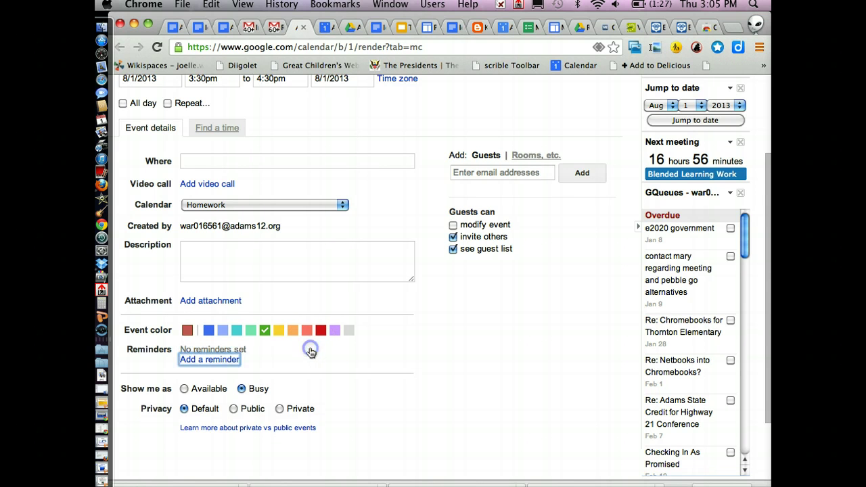
- Add a coworker as a guest of the Read Moby Dick event by looking up the first name and picking the school address
drag(770, 291, 761, 216)
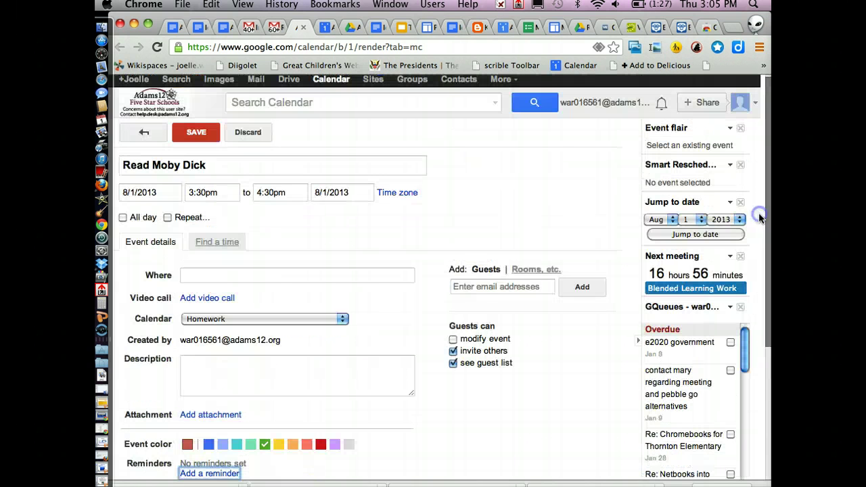
click(481, 288)
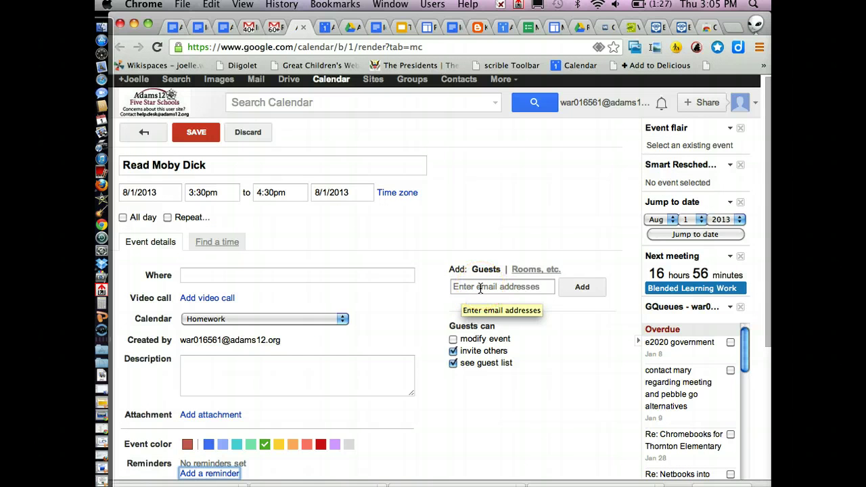
click(481, 288)
text(a)
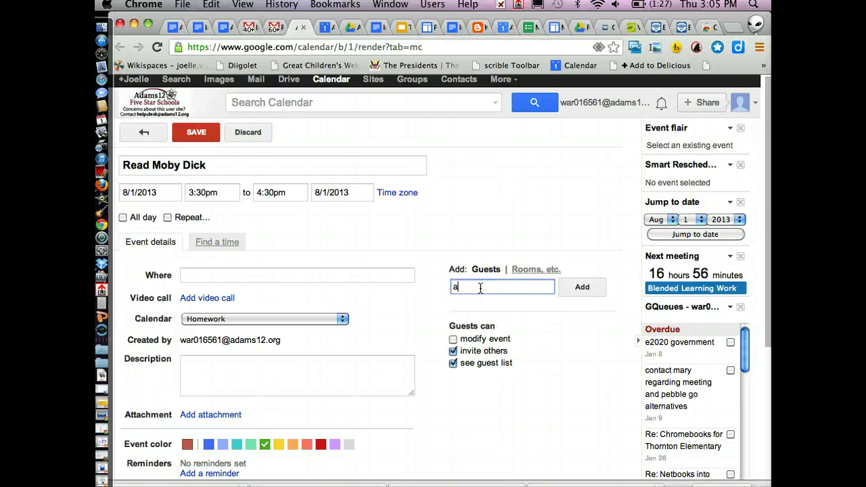
text(nna)
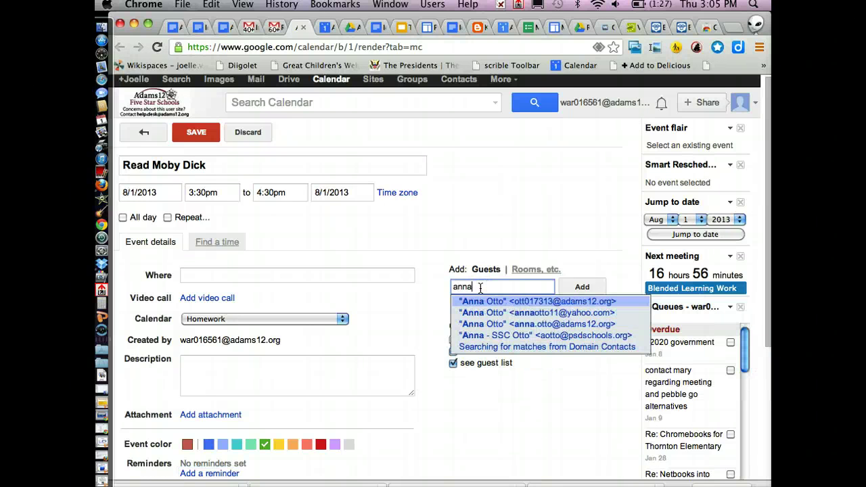
click(521, 313)
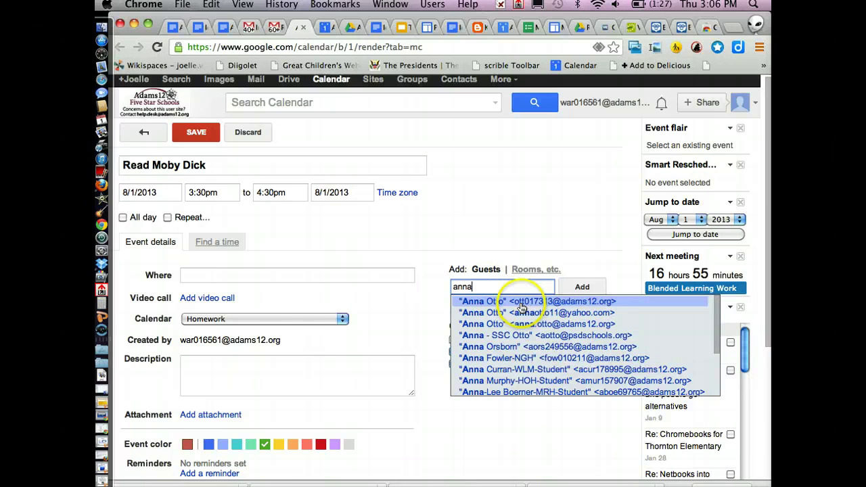
click(520, 305)
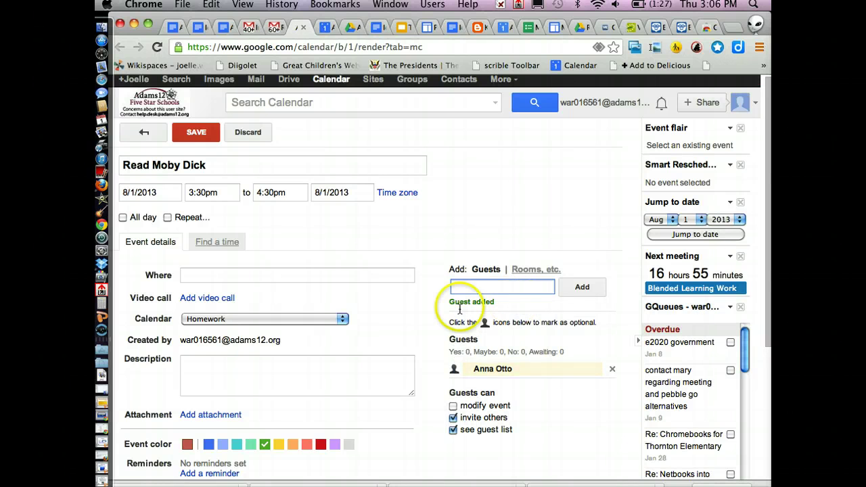
- Save the Read Moby Dick event, send the invitation to the guest, and locate the event in the week view
click(197, 133)
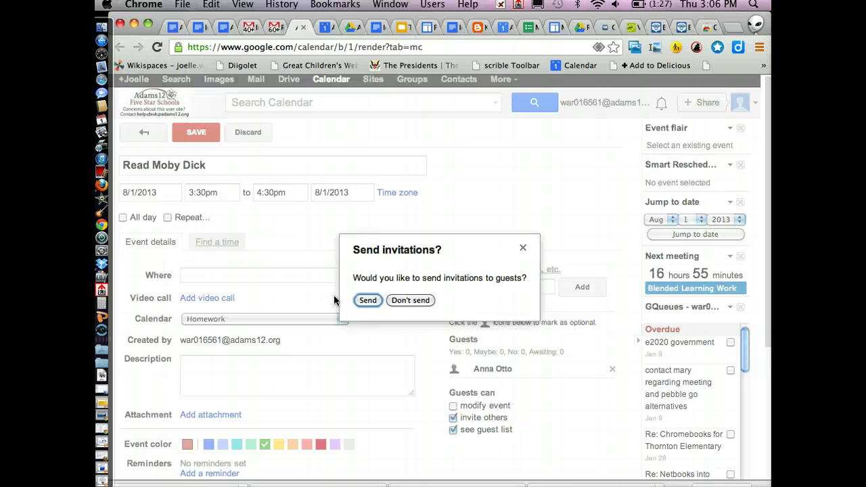
click(366, 302)
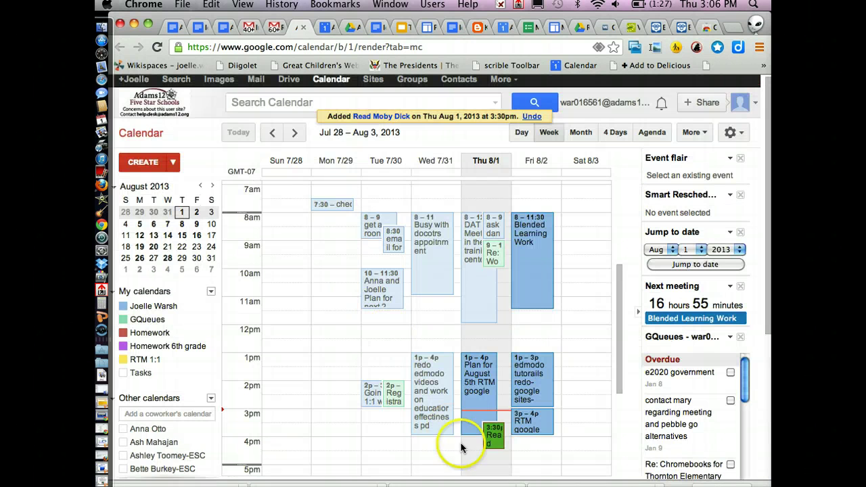
drag(460, 449, 499, 444)
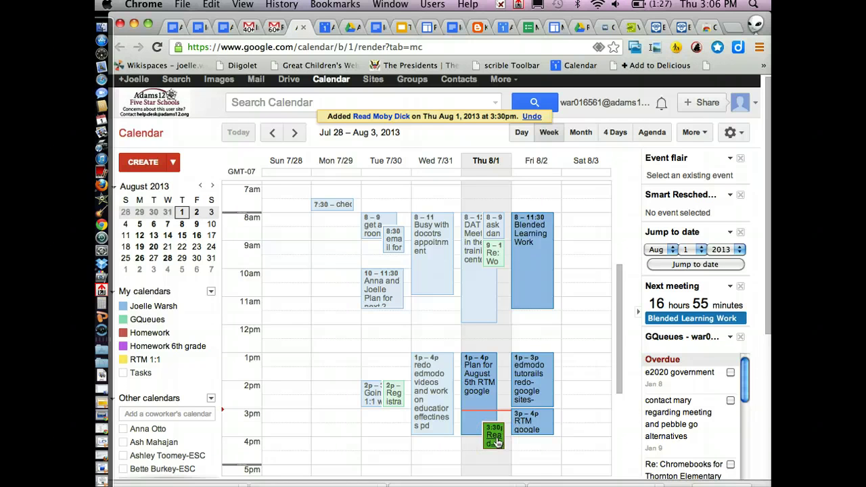
- Create a Pick up my dog event on Monday, July 29, 12pm – 1pm, on the RTM 1:1 calendar
click(329, 333)
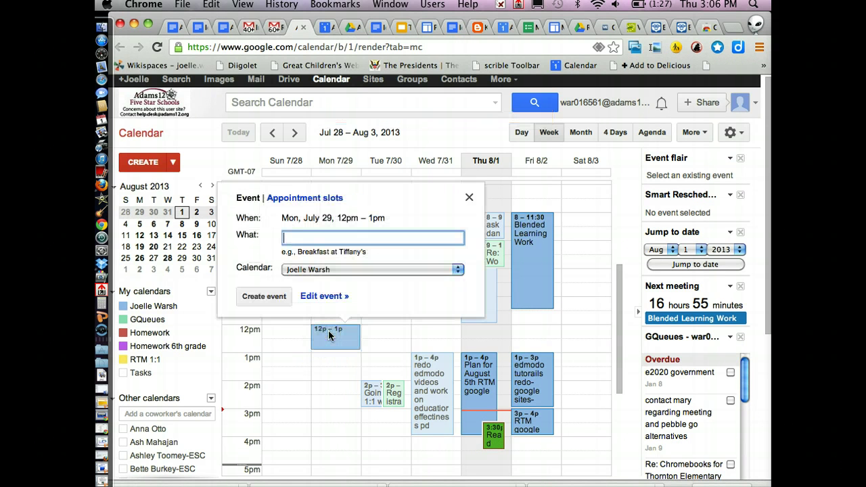
click(314, 242)
text(Pick up my dog)
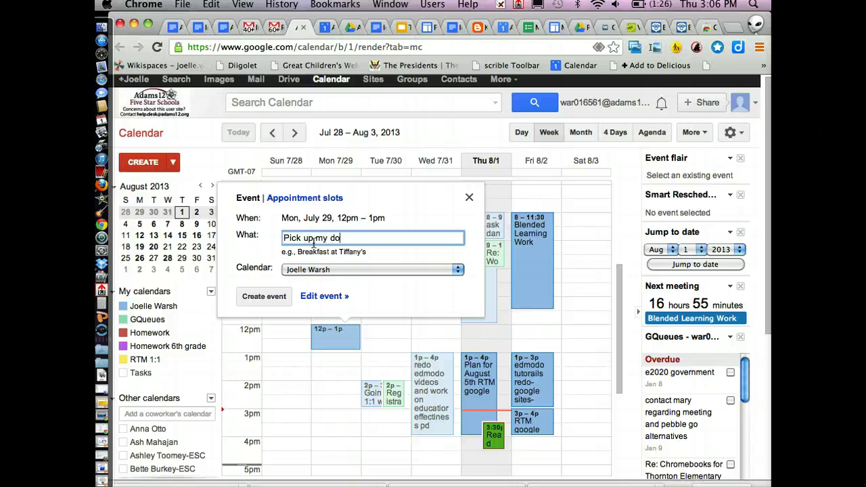
click(326, 273)
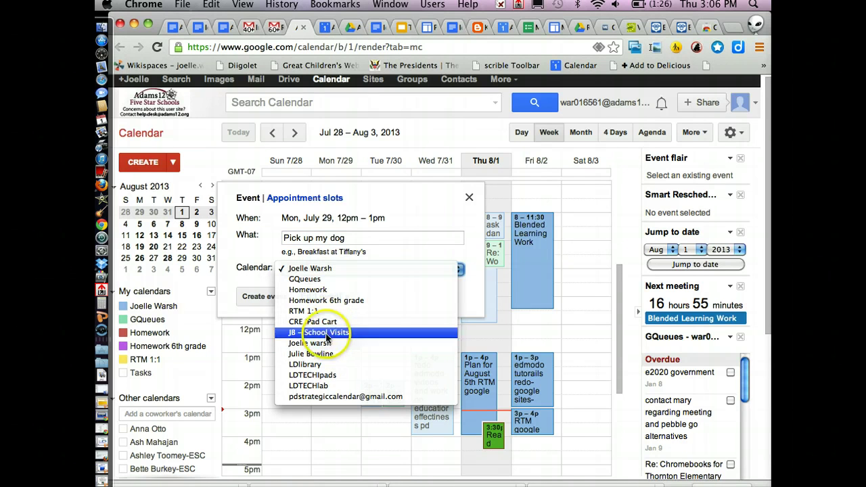
click(326, 311)
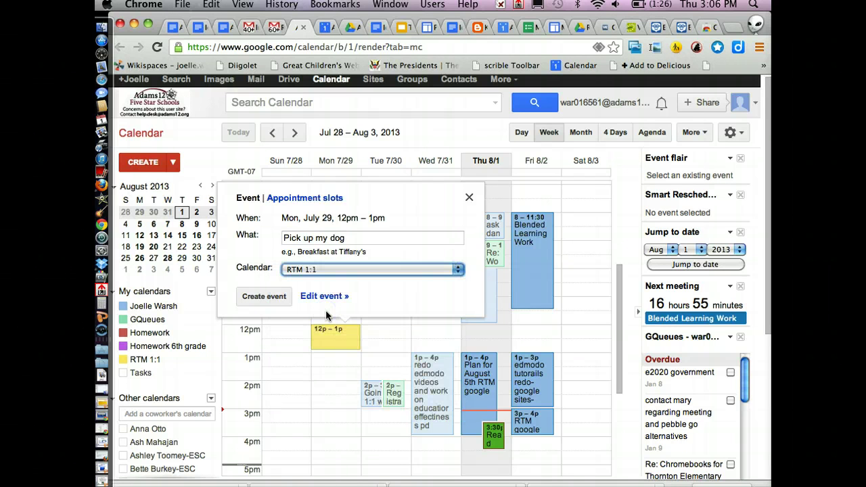
click(274, 297)
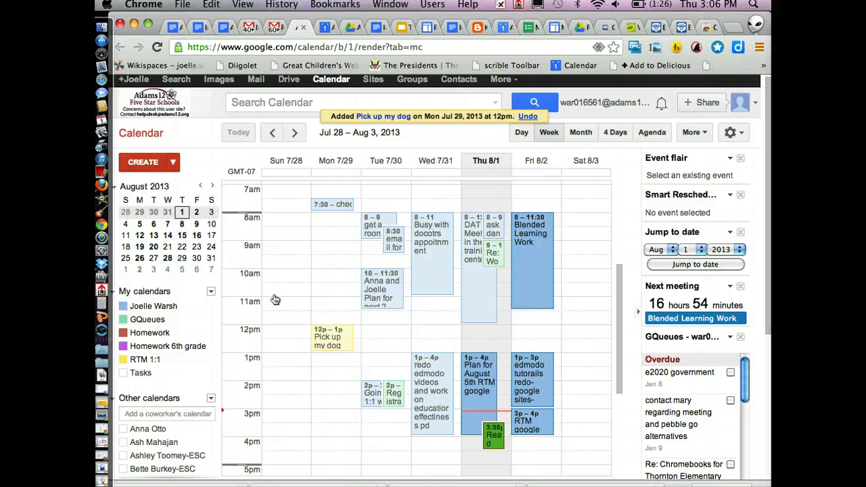
- Open the Pick up my dog event's full details for editing, review them, and return to its place in the week view
drag(338, 333, 343, 338)
click(434, 313)
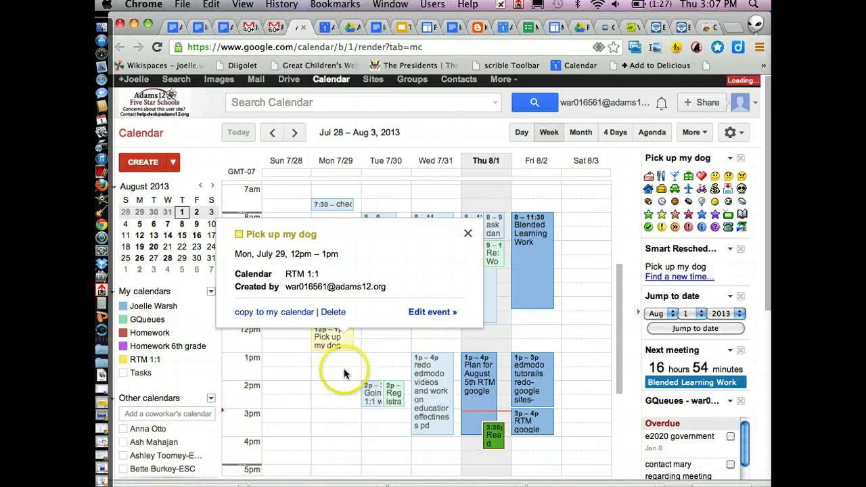
click(440, 314)
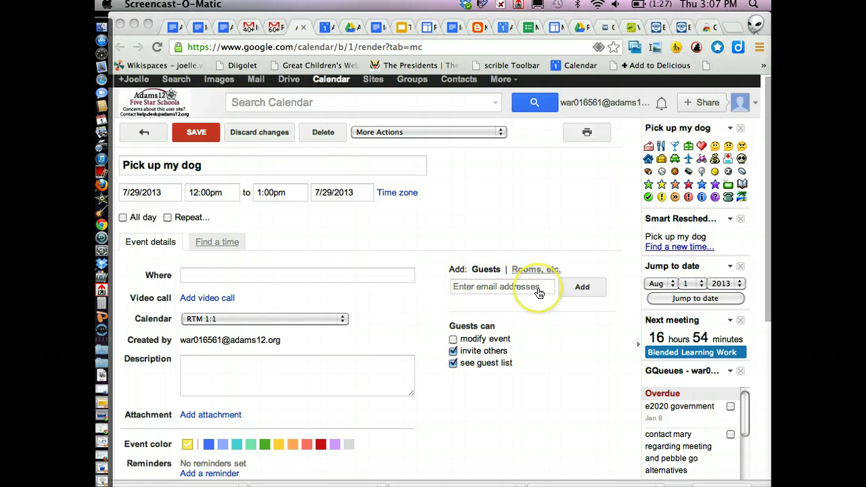
click(150, 137)
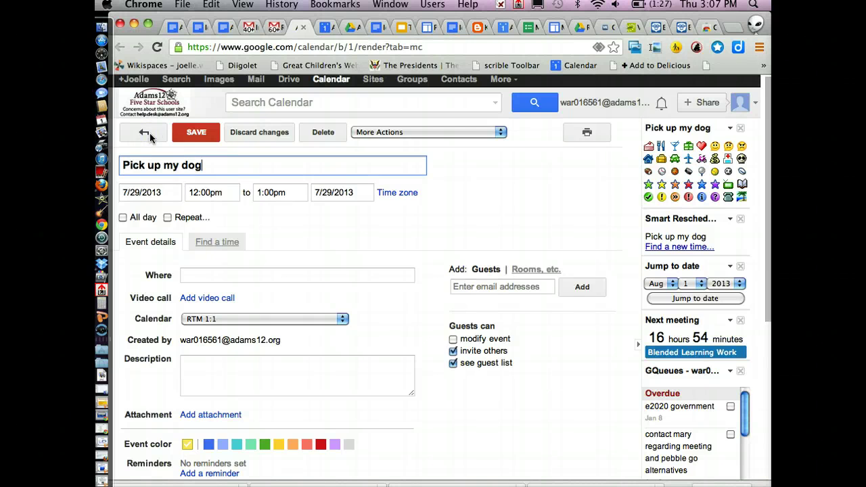
click(196, 132)
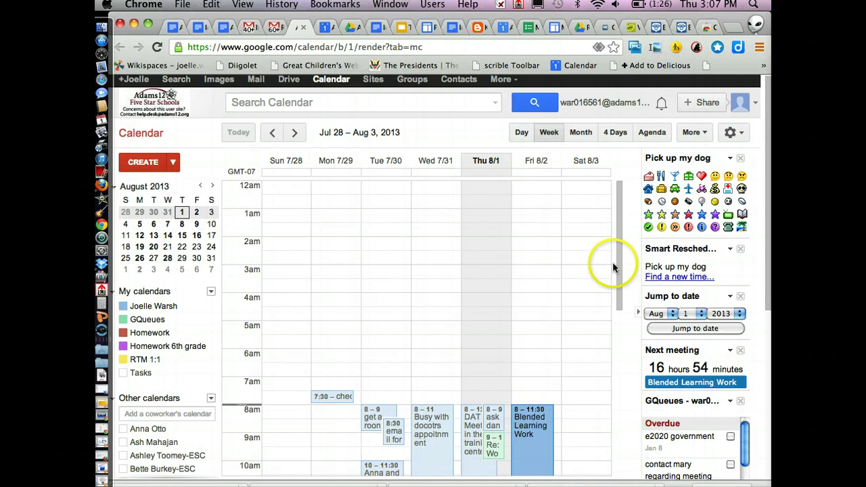
drag(620, 252, 618, 339)
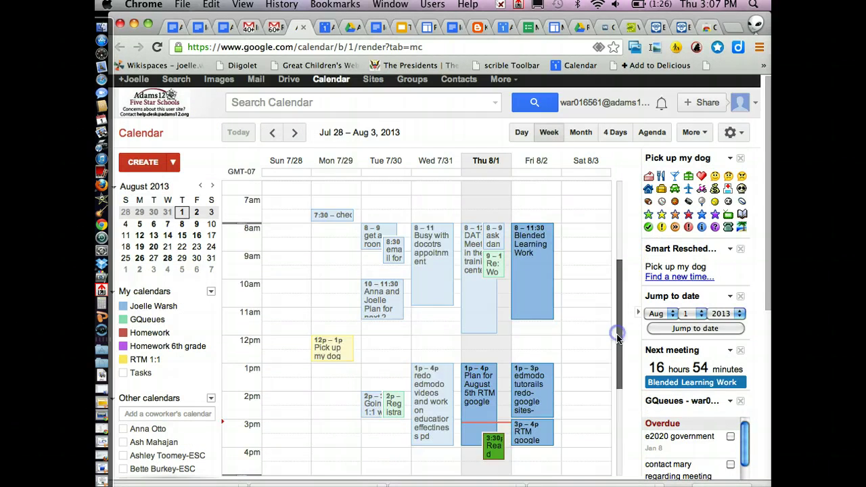
- Set the color of the account owner's main calendar under My calendars to dark purple
click(143, 325)
click(144, 325)
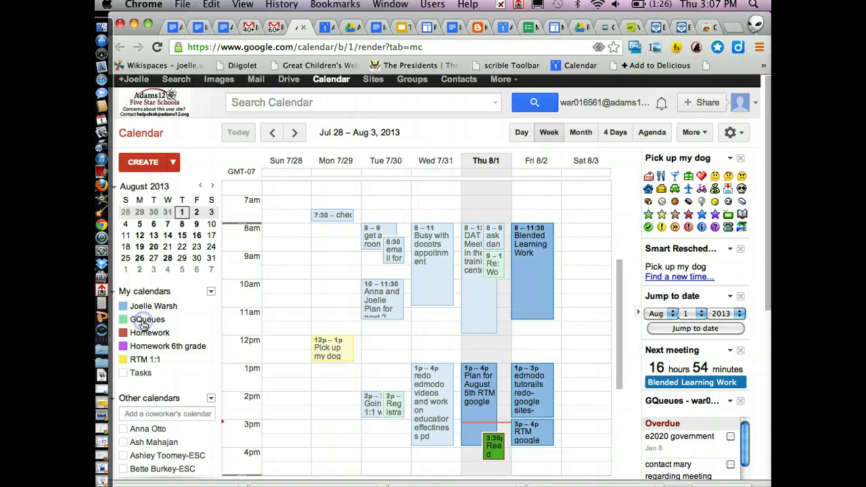
click(212, 308)
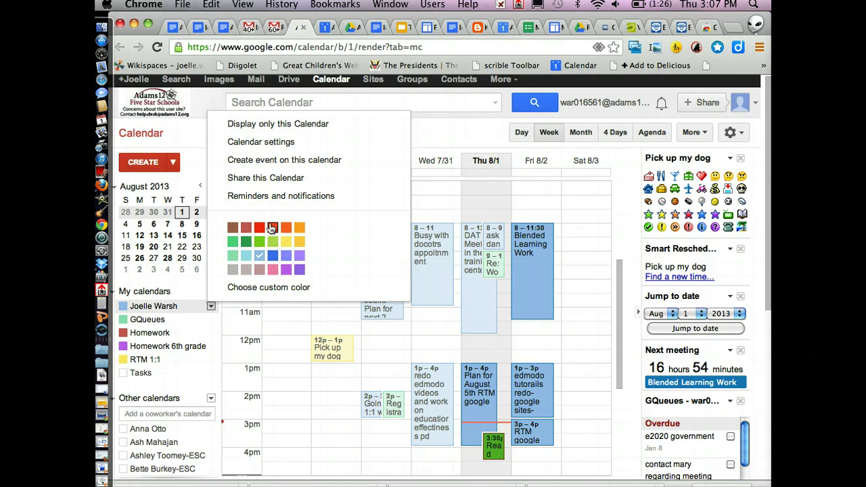
click(298, 268)
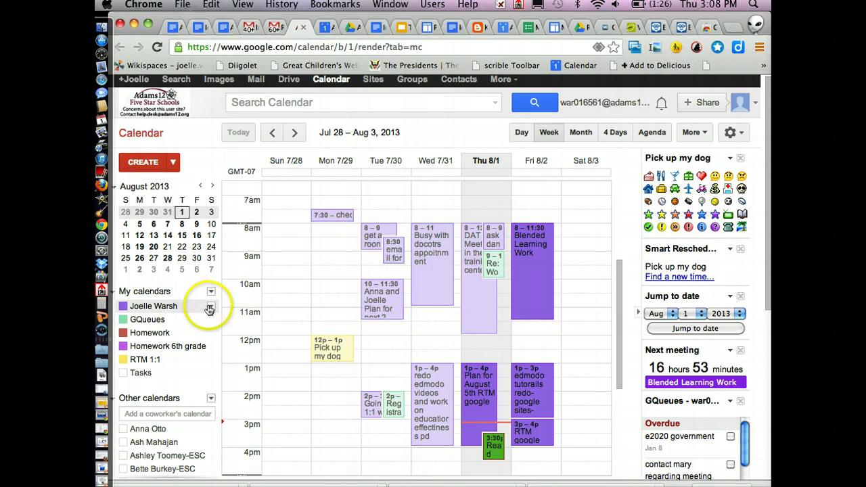
- Reopen the color options of the account owner's main calendar
click(210, 309)
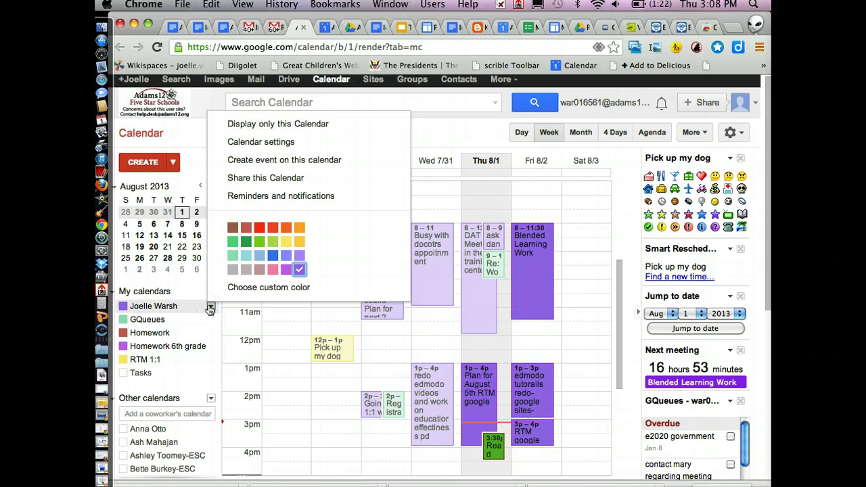